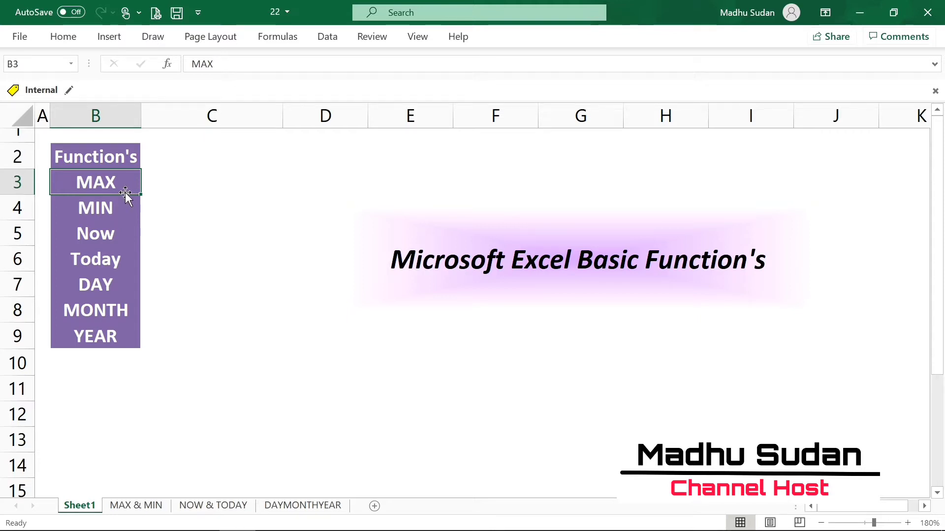
- On the MAX & MIN sheet, enter =MAX(D6:D12) in cell D13 to find the highest sales value
left_click(99, 194)
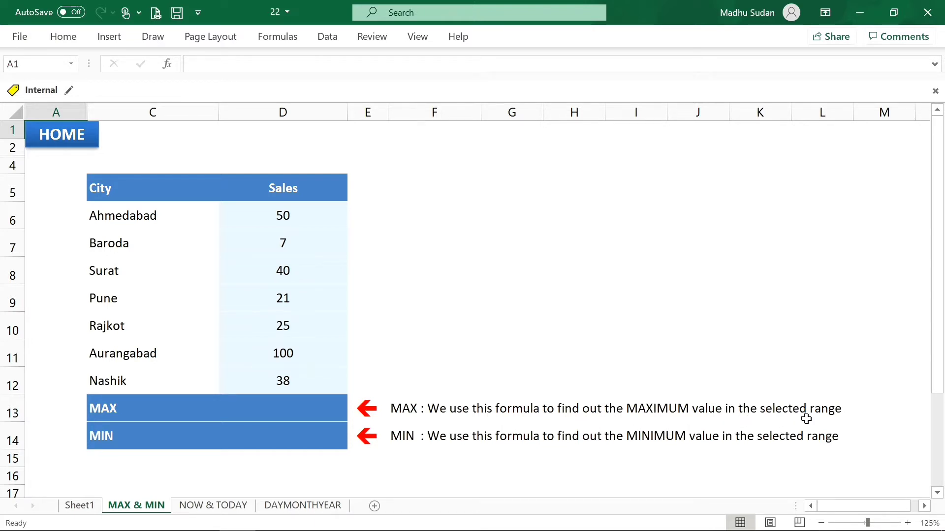
left_click(250, 404)
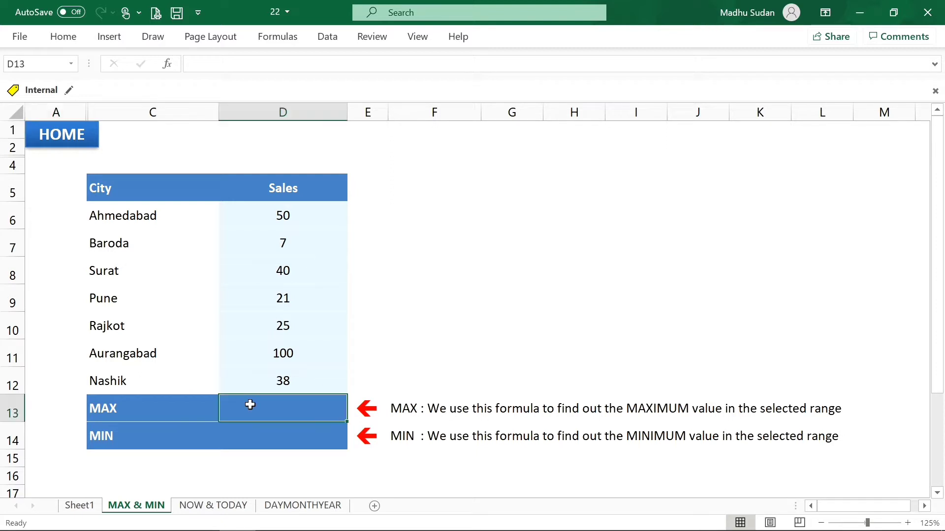
type("=")
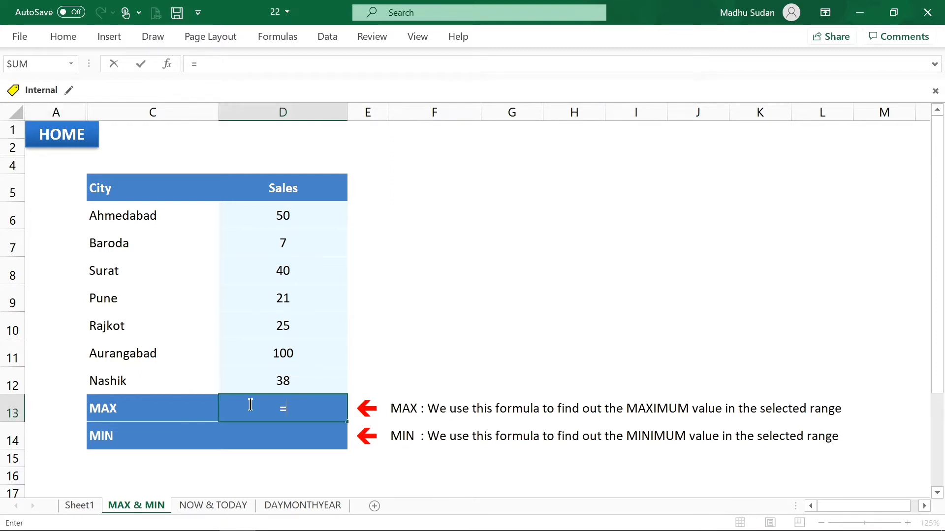
type("max")
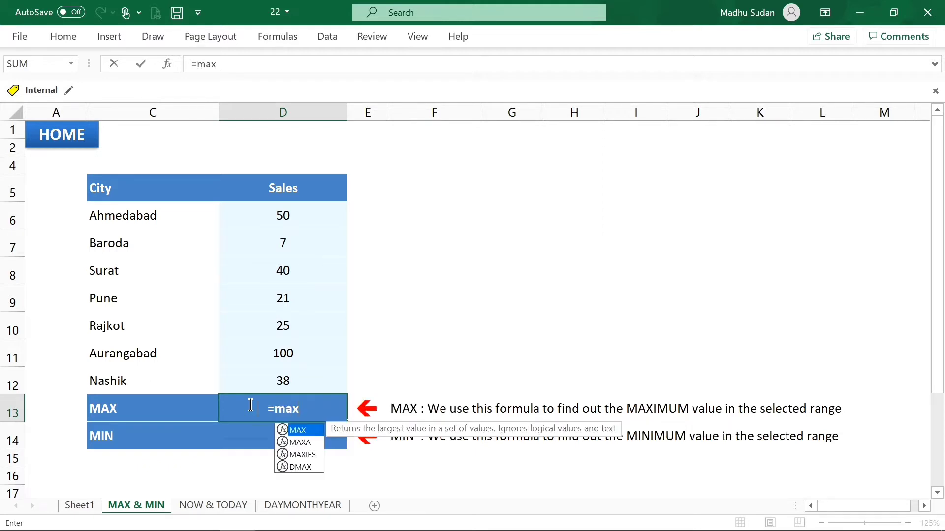
key("Tab")
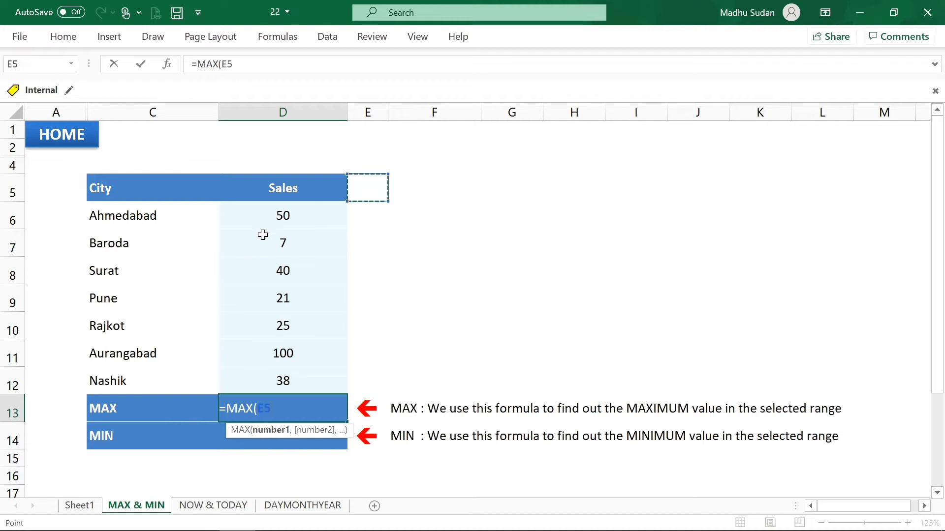
left_click(288, 216)
key("shift+Down")
key("shift+Down")
key("shift+Down")
key("shift+Down")
key("shift+Down")
key("shift+Down")
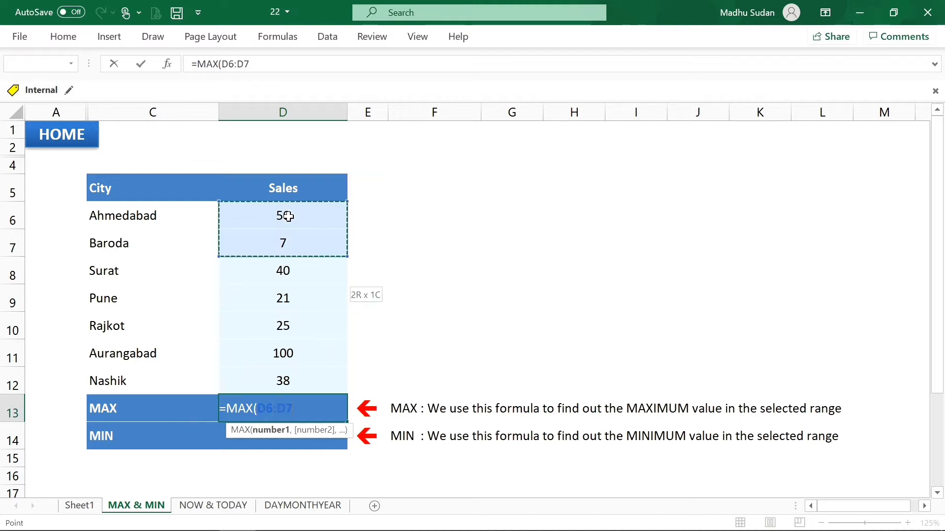
type(")")
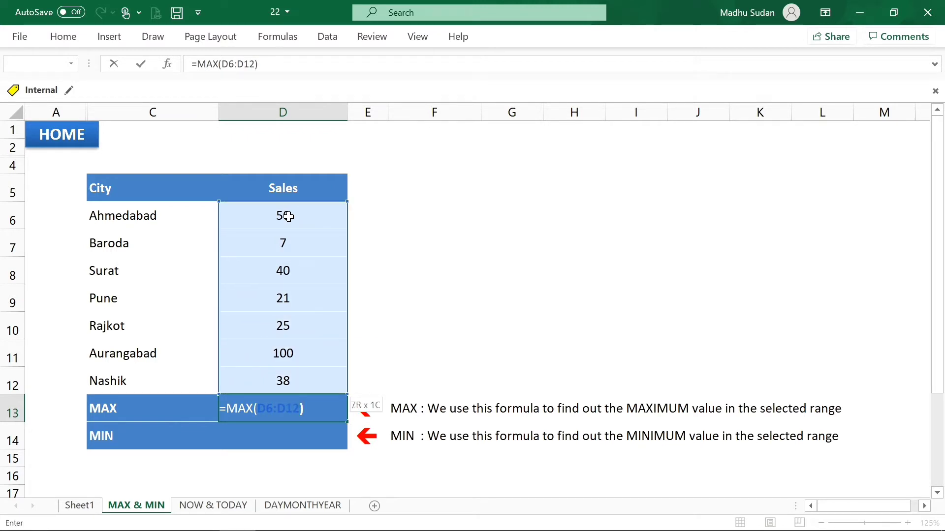
key("Return")
key("Up")
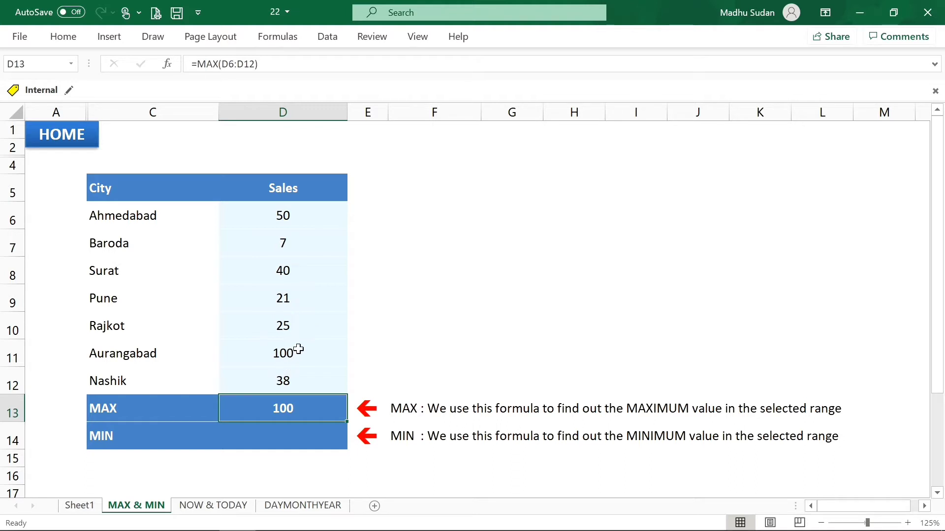
- Set Baroda's sales in cell D7 to 110
left_click(283, 269)
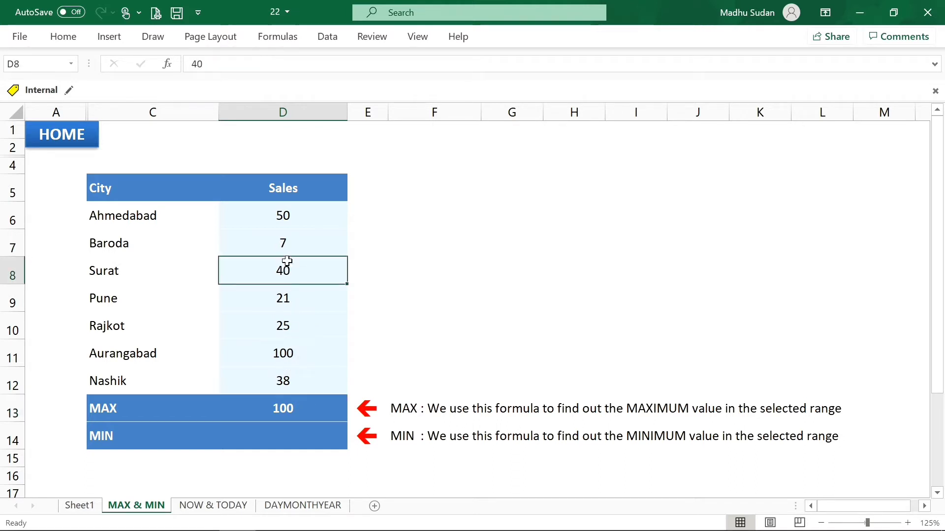
left_click(307, 238)
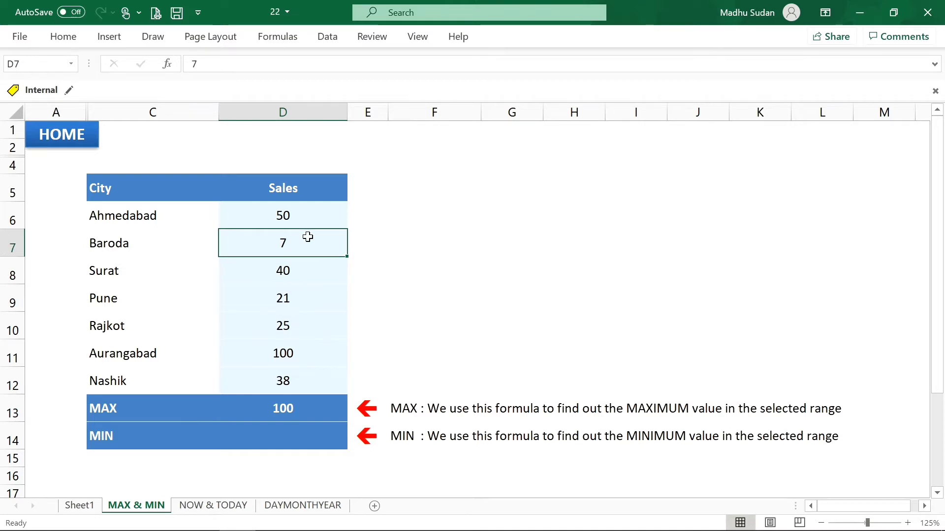
type("110")
key("Return")
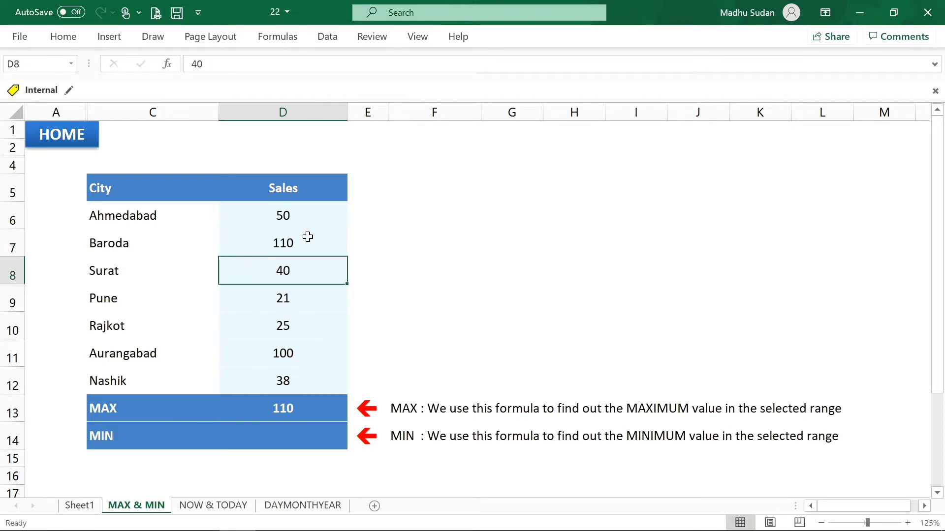
- Check the MAX result and its formula in cell D13 against the changed Baroda sales value
key("Down")
key("Down")
key("Down")
key("Down")
key("Down")
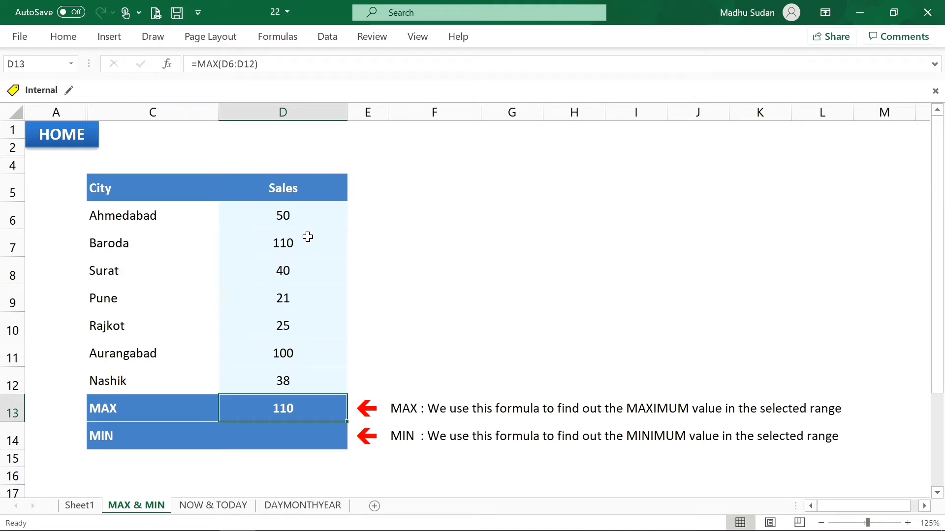
key("Down")
key("Left")
key("Up")
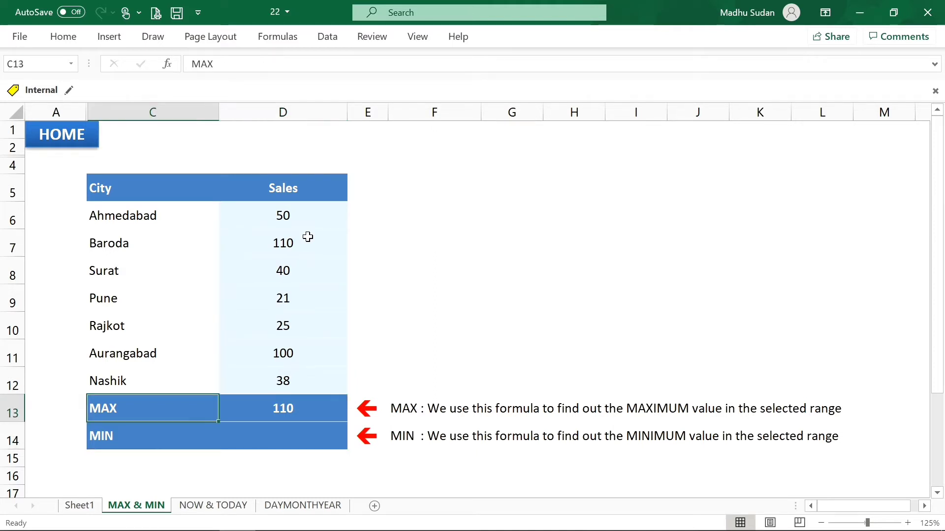
key("Left")
key("Right")
key("Right")
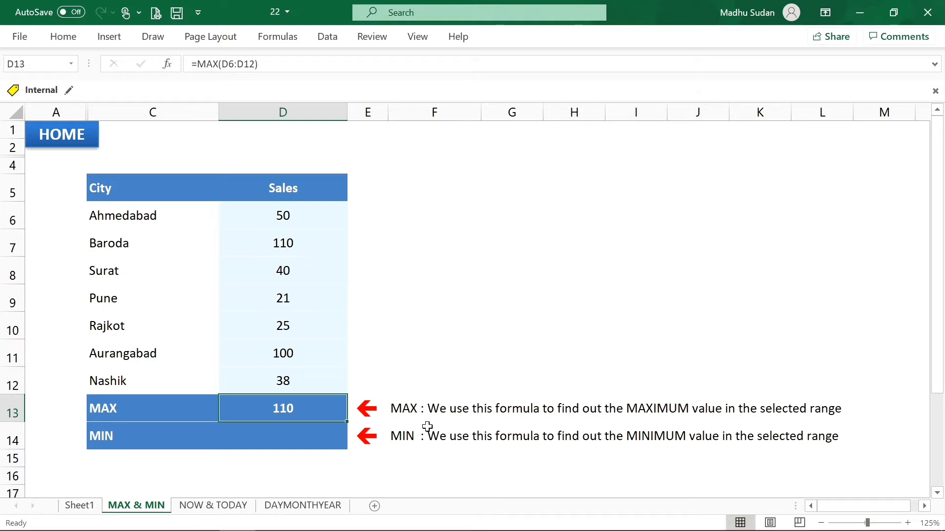
- Enter =MIN(D6:D12) in cell D14 to find the lowest sales value
left_click(326, 437)
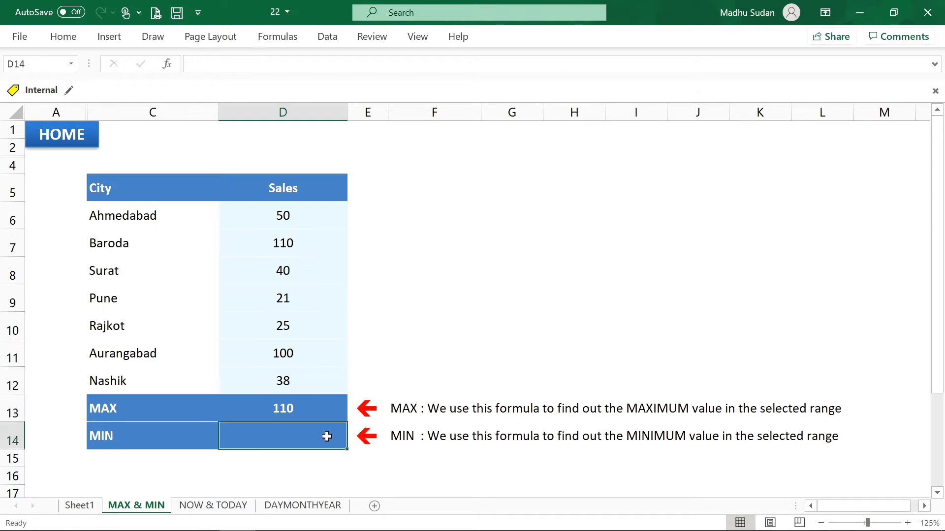
type("=")
key("Escape")
type("=min")
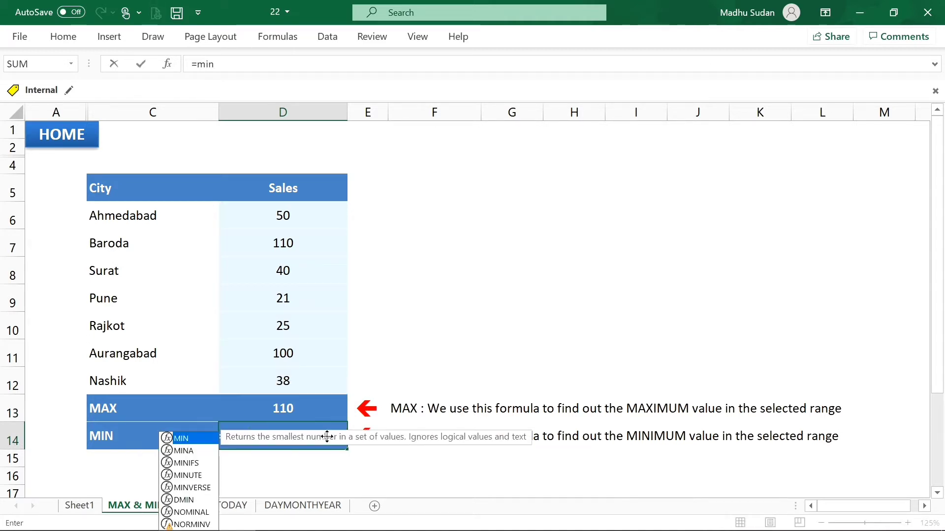
key("Tab")
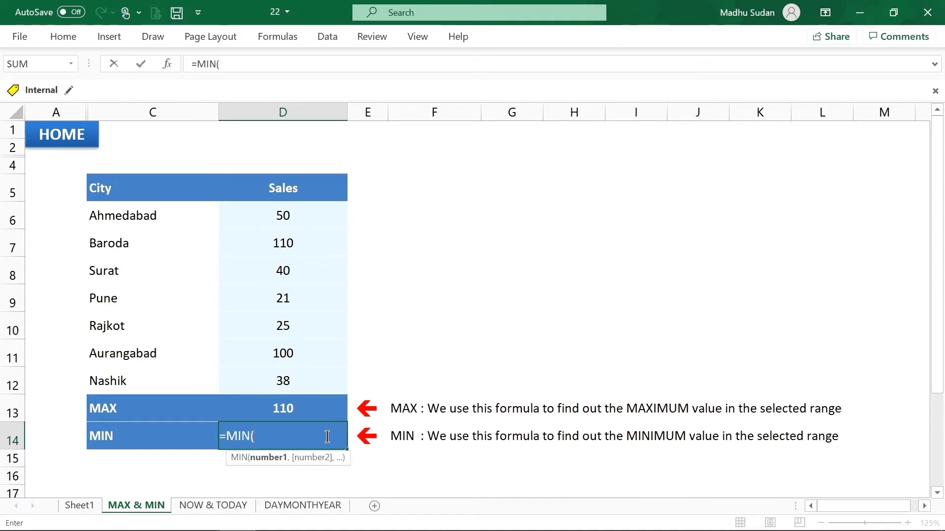
left_click(337, 381)
key("shift+Up")
key("shift+Up")
key("shift+Up")
key("shift+Up")
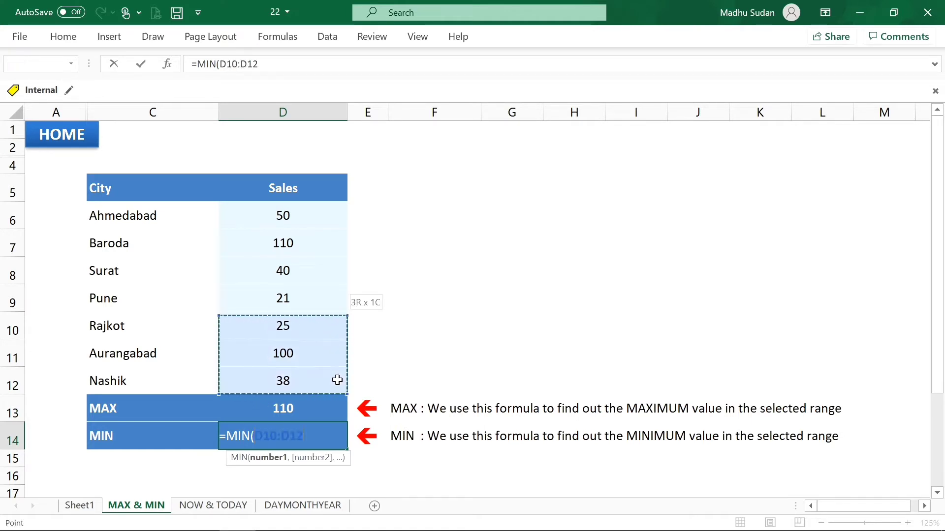
key("shift+Up")
key("shift+Up")
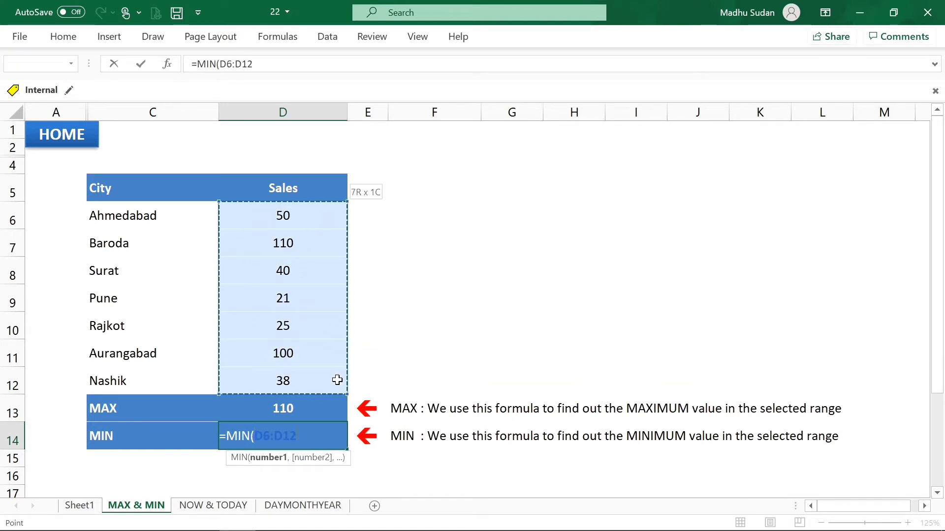
type(")")
key("Return")
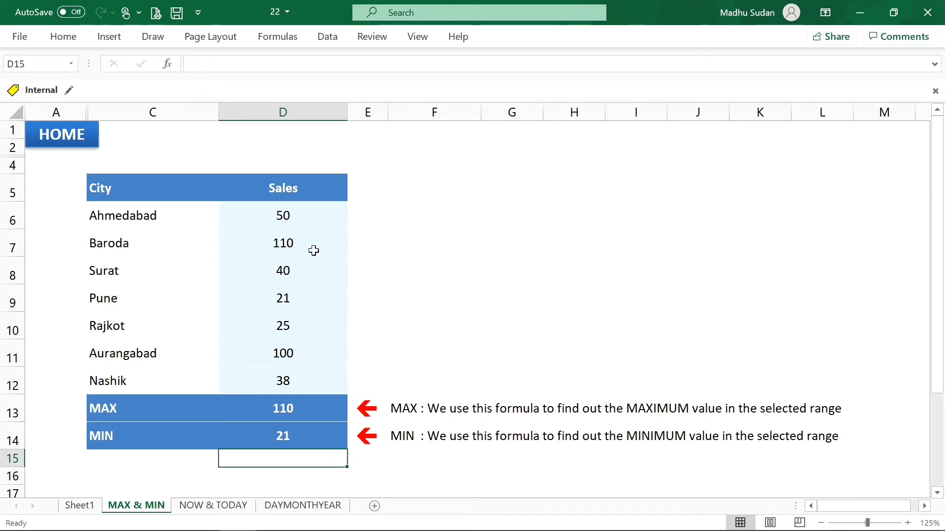
- Set Ahmedabad's sales in cell D6 to 7
left_click(324, 300)
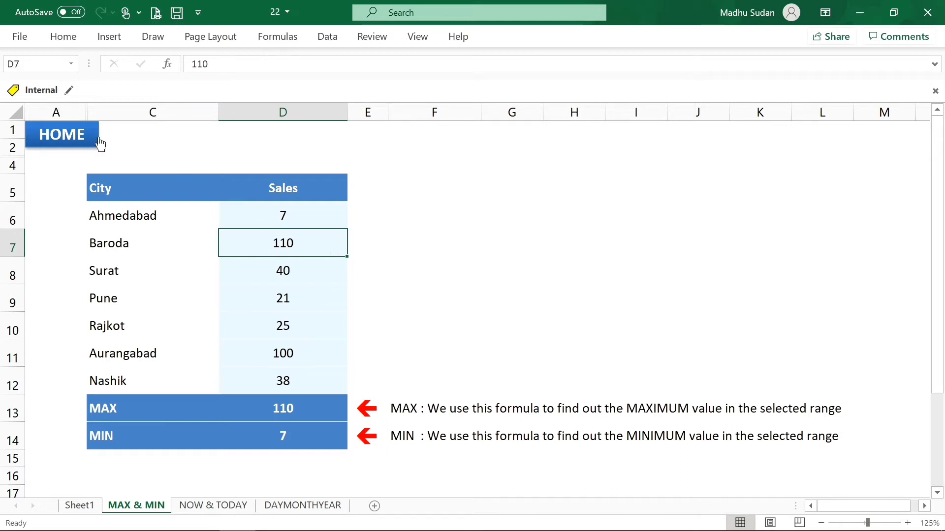
- Go through the home sheet to the NOW & TODAY sheet and enter =NOW() in cell C5
left_click(77, 125)
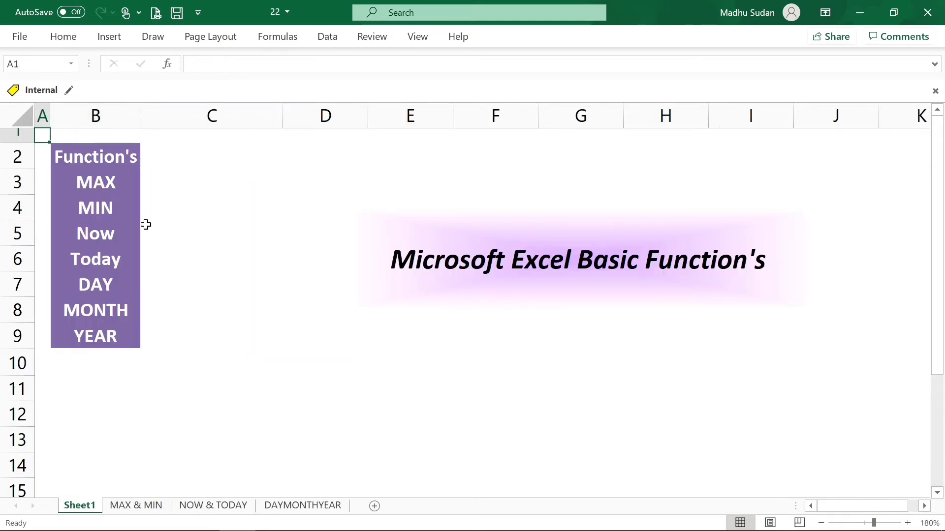
left_click(104, 236)
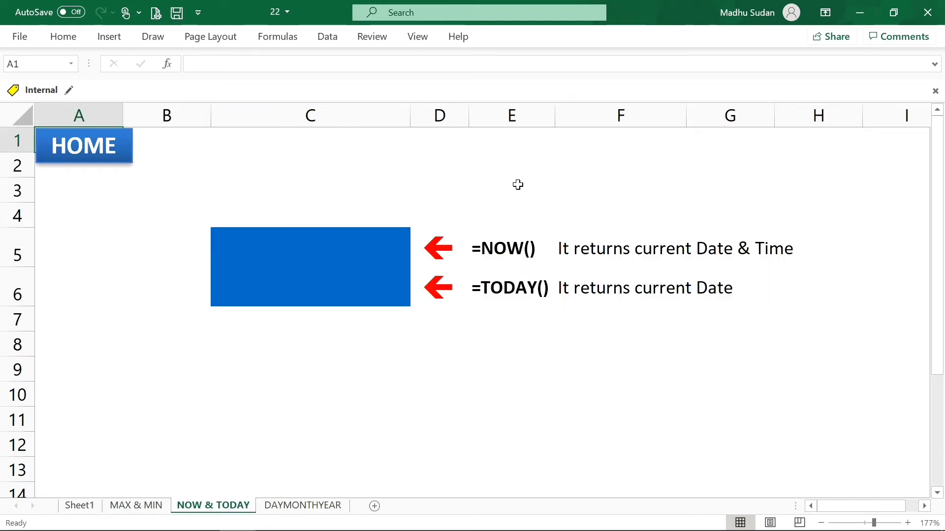
left_click(370, 252)
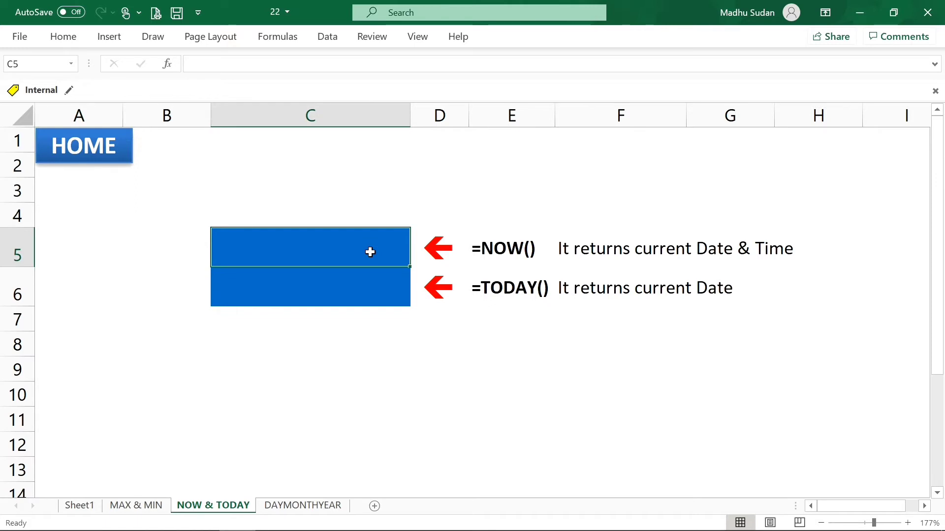
type("=now")
key("Tab")
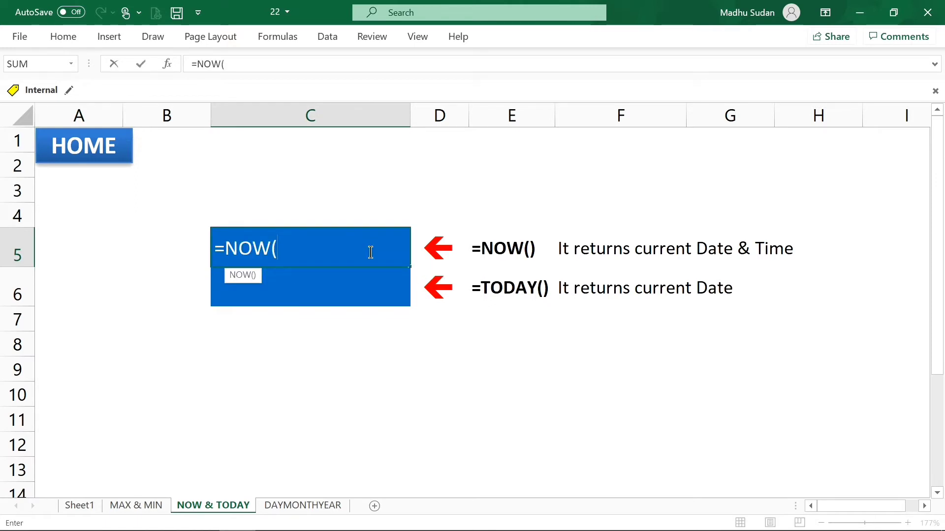
type(")")
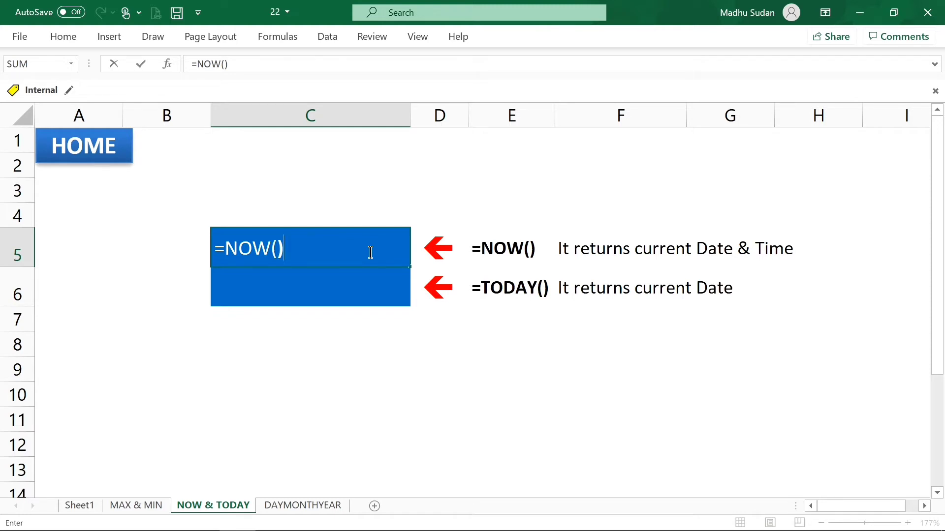
key("Return")
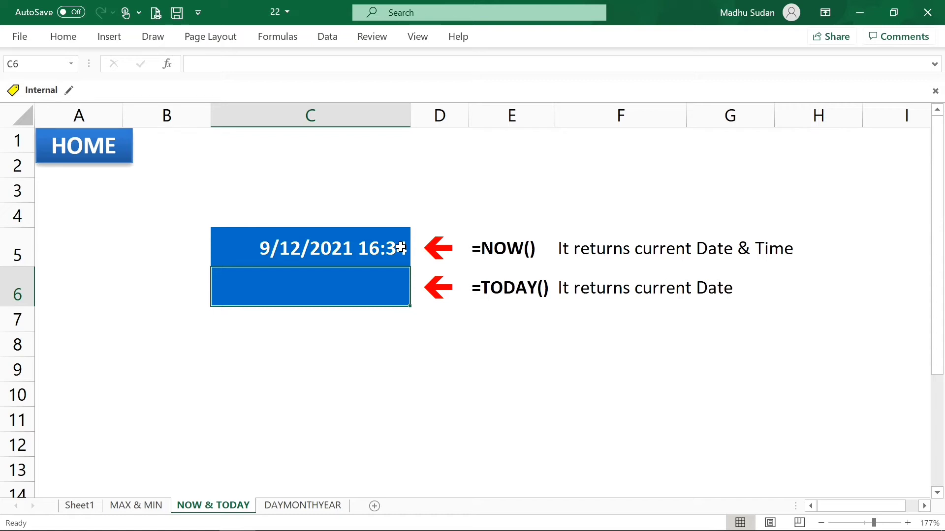
- Enter =TODAY() in cell C6 to return the current date
type("=today")
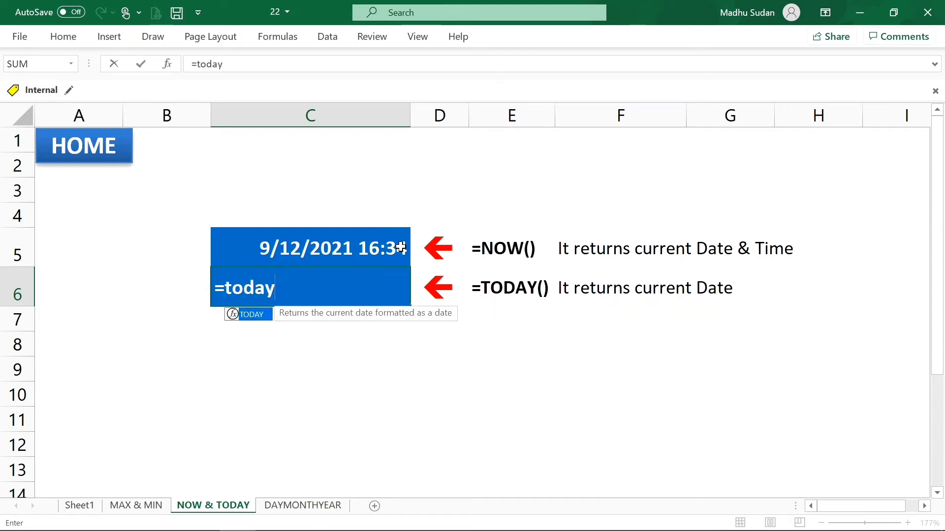
key("Tab")
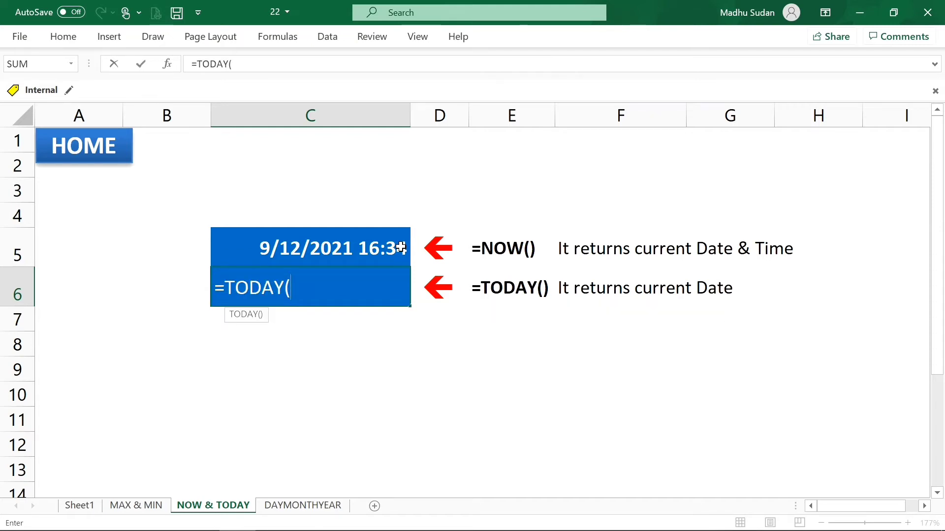
type(")")
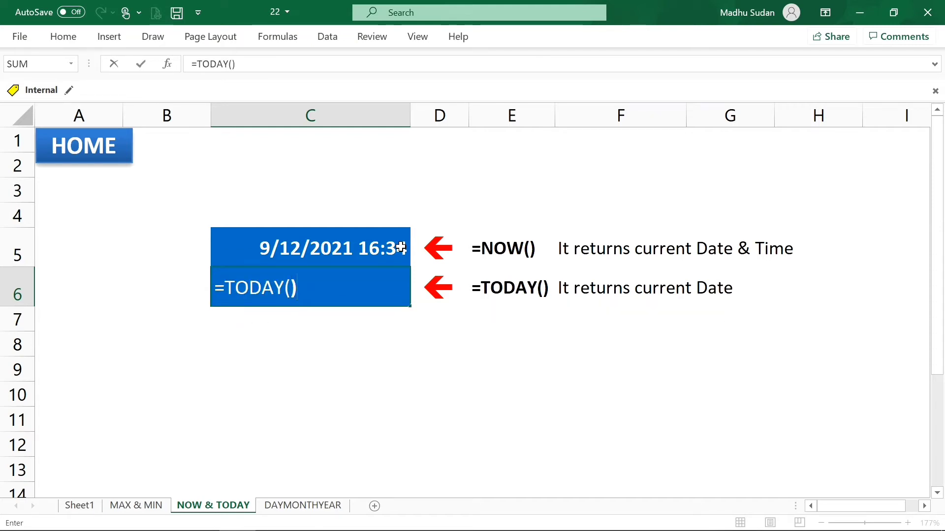
key("Return")
key("Up")
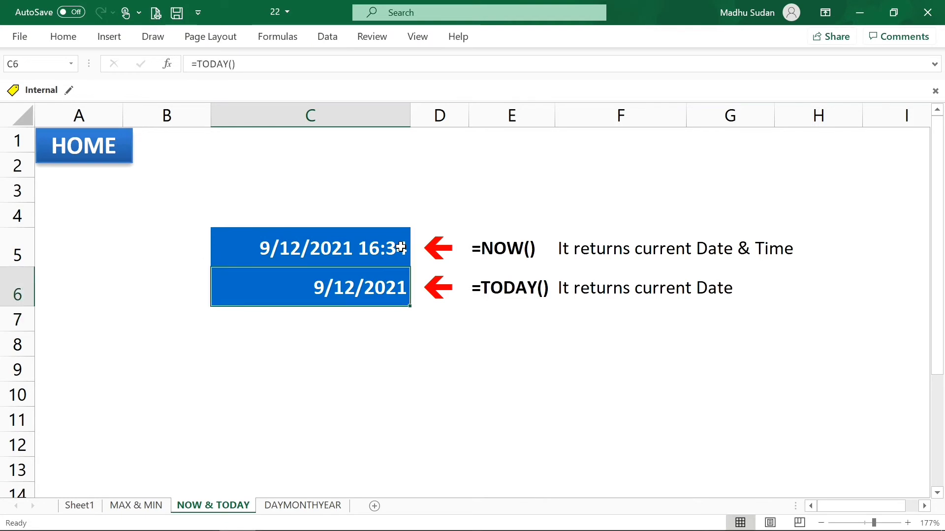
- Go through the home sheet to the DAYMONTHYEAR sheet and examine the dates in cells C5 to C7
left_click(120, 157)
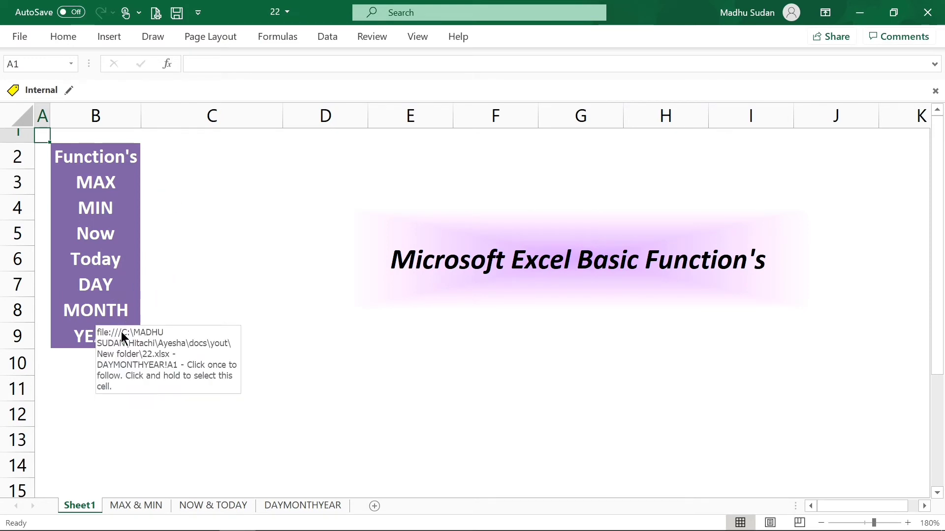
left_click(99, 283)
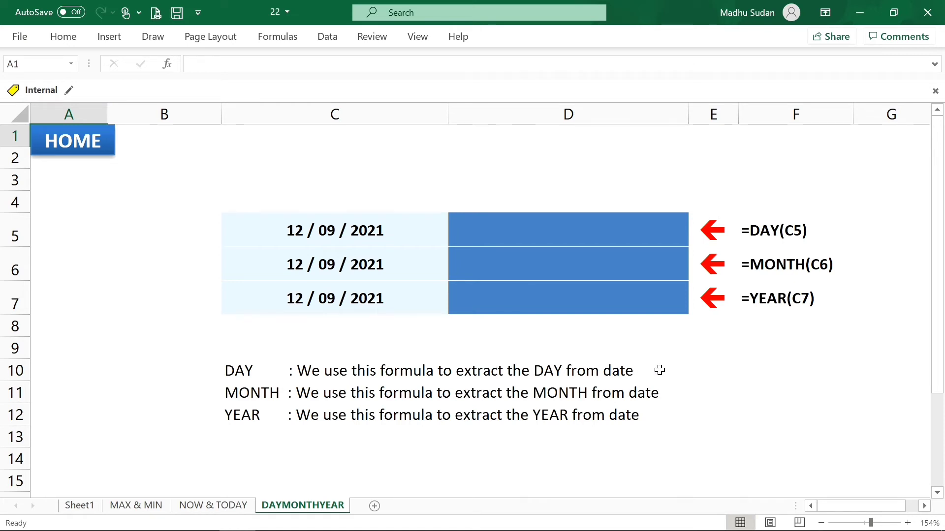
left_click(387, 232)
key("Down")
key("Down")
left_click(387, 233)
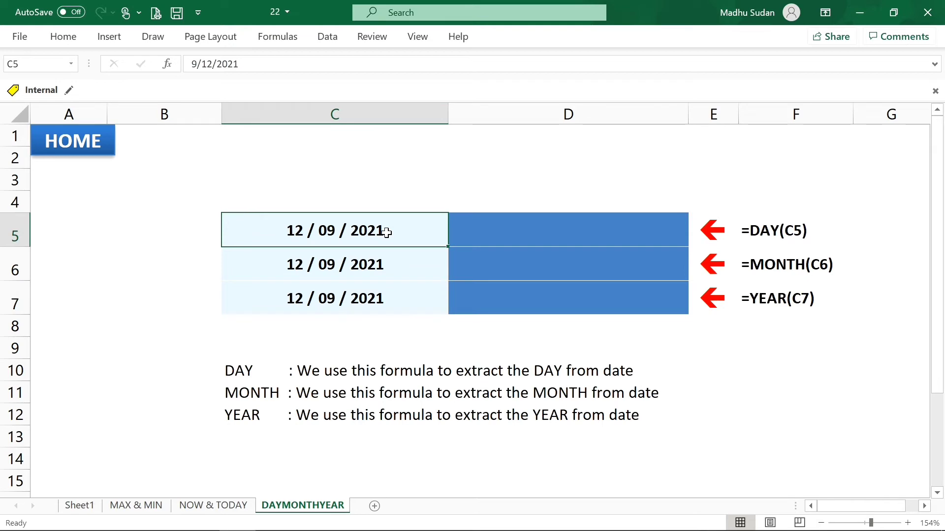
key("Down")
key("Up")
key("Up")
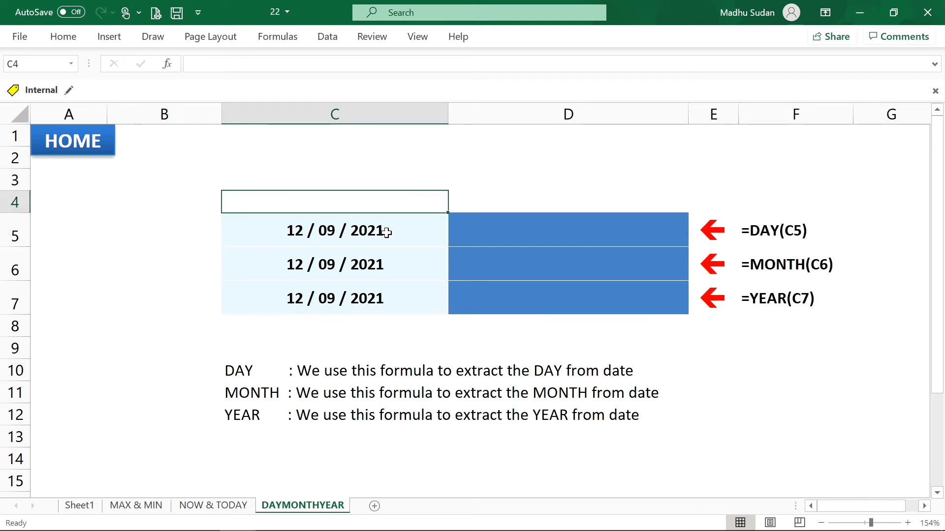
key("Down")
key("Right")
key("Down")
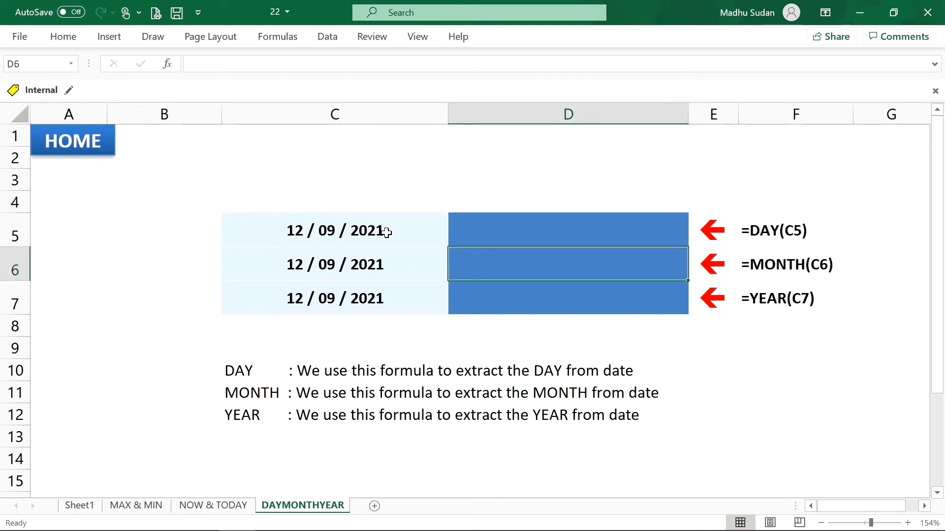
key("Left")
key("Right")
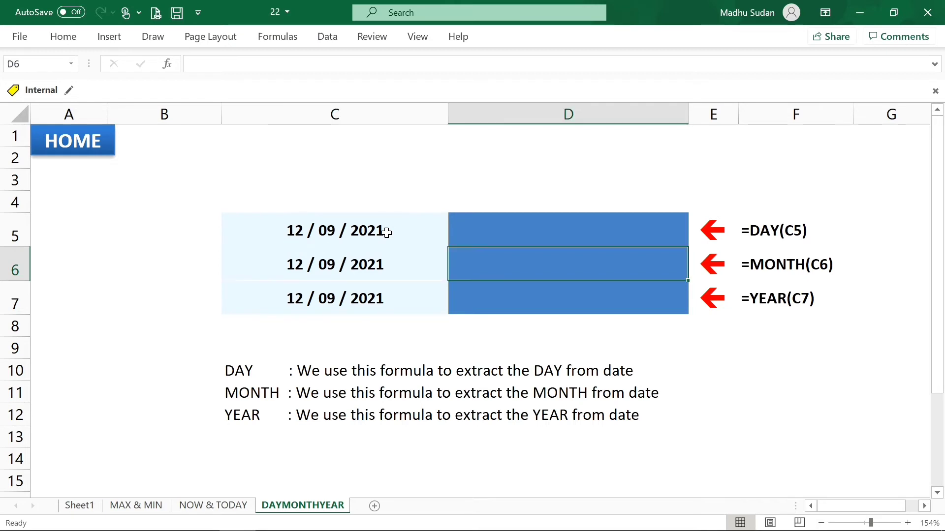
key("Down")
key("Left")
key("Up")
key("Up")
key("Up")
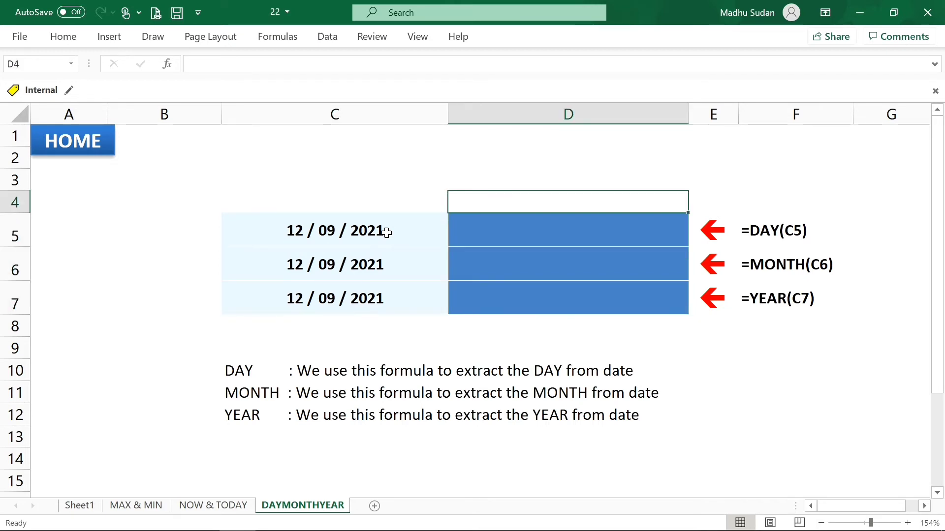
- Enter =DAY(C5) in cell D5 to extract the day from the date in C5
key("Down")
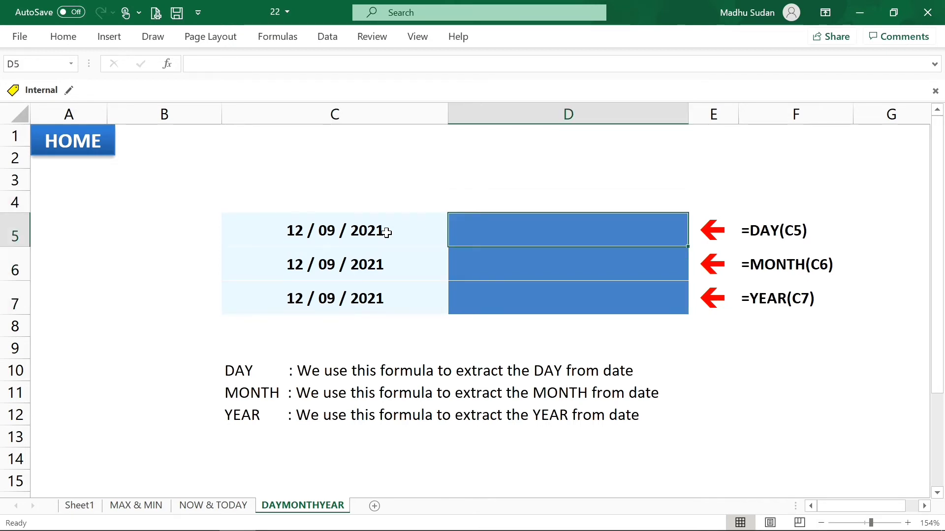
type("=day")
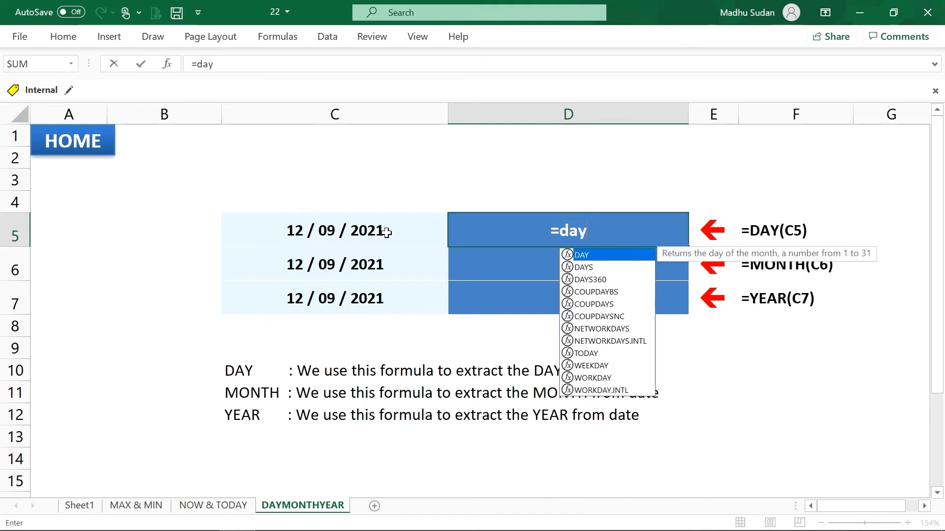
key("Tab")
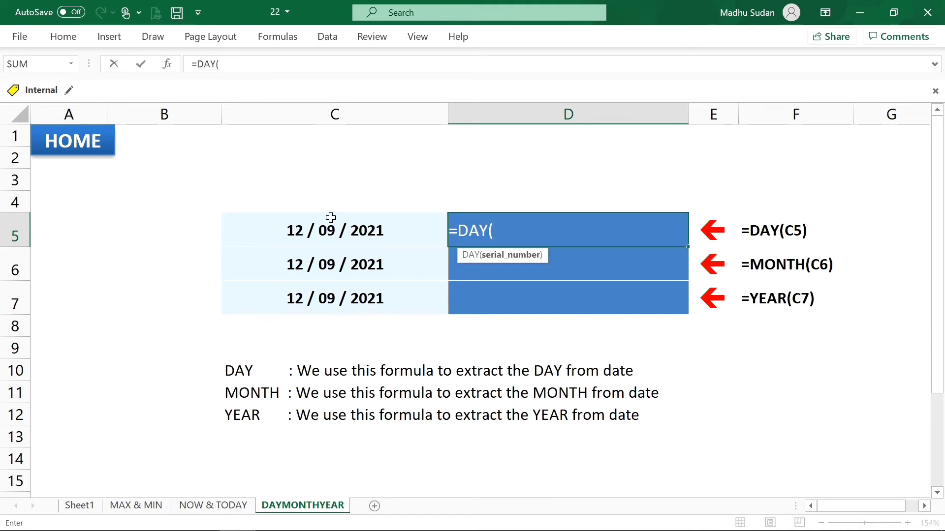
left_click(335, 237)
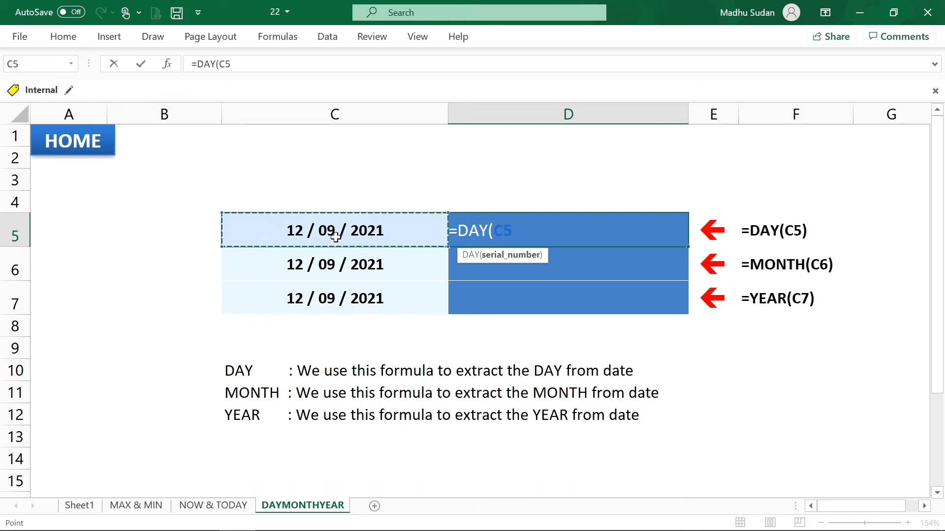
type(")")
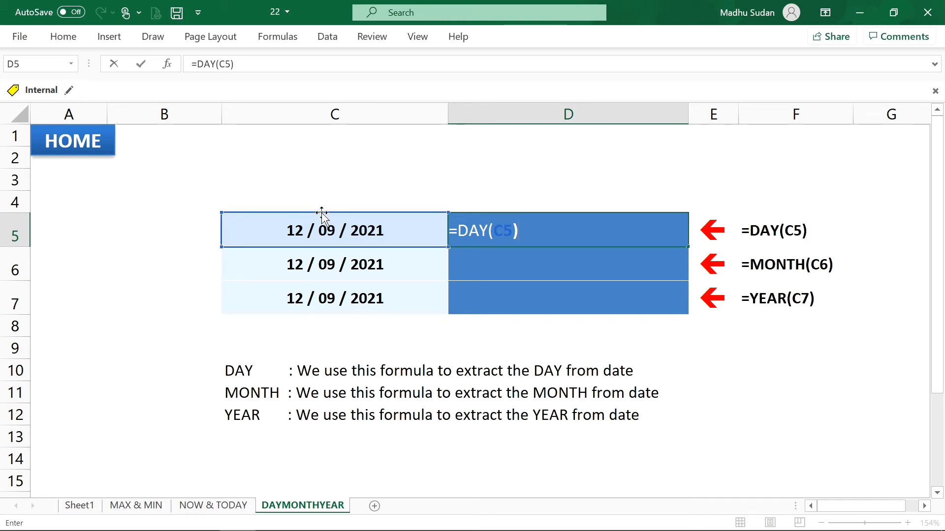
key("ctrl+Return")
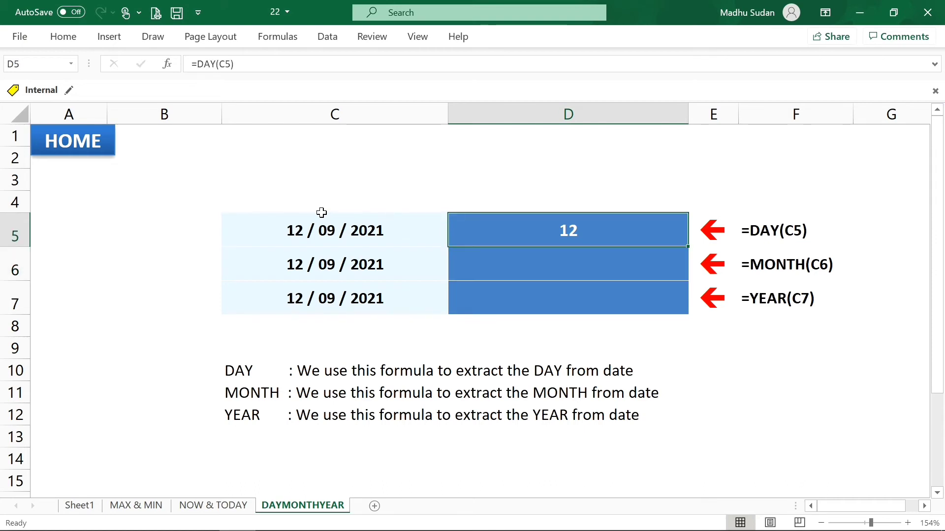
- Enter =MONTH(C6) in cell D6 to extract the month from the date in C6
key("Down")
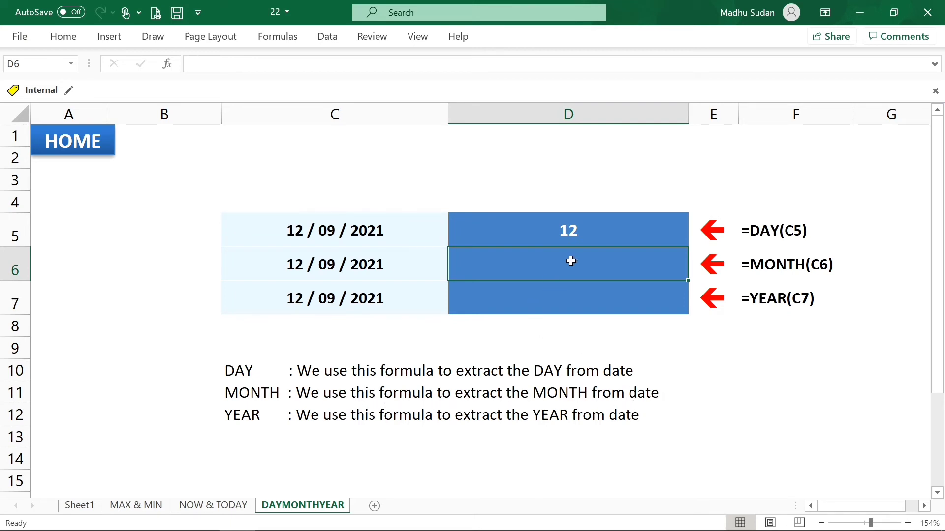
type("=")
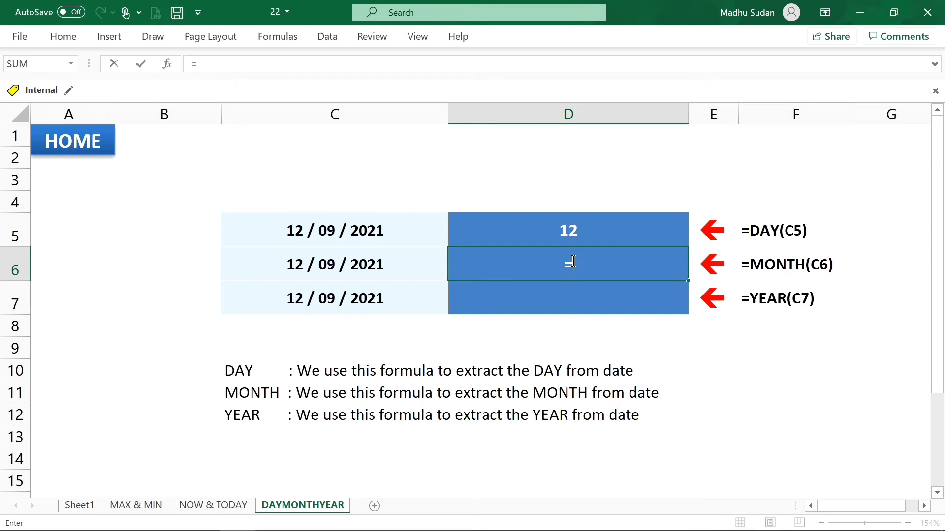
type("mon")
key("Tab")
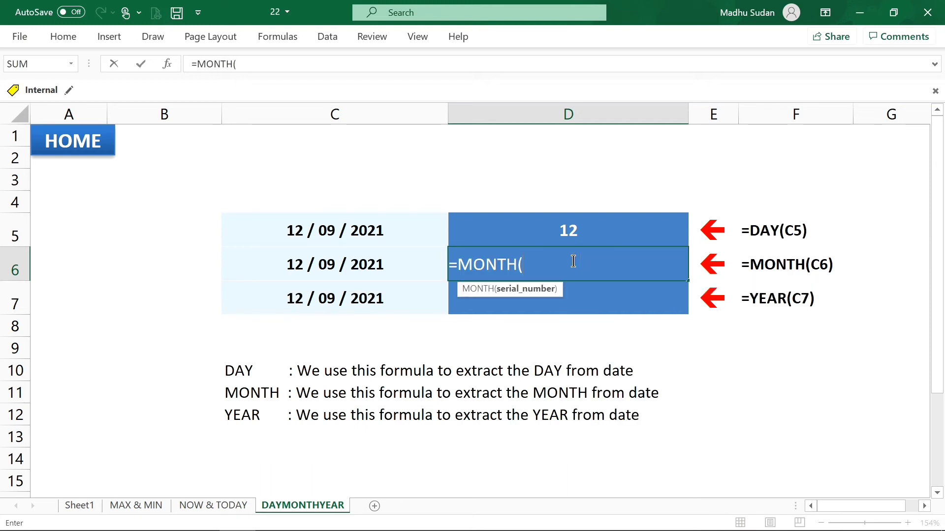
left_click(395, 266)
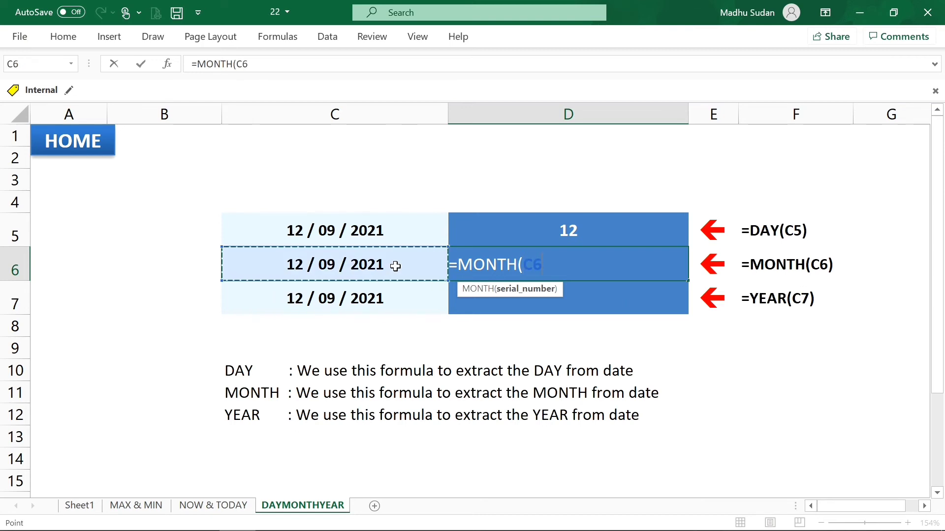
type(")")
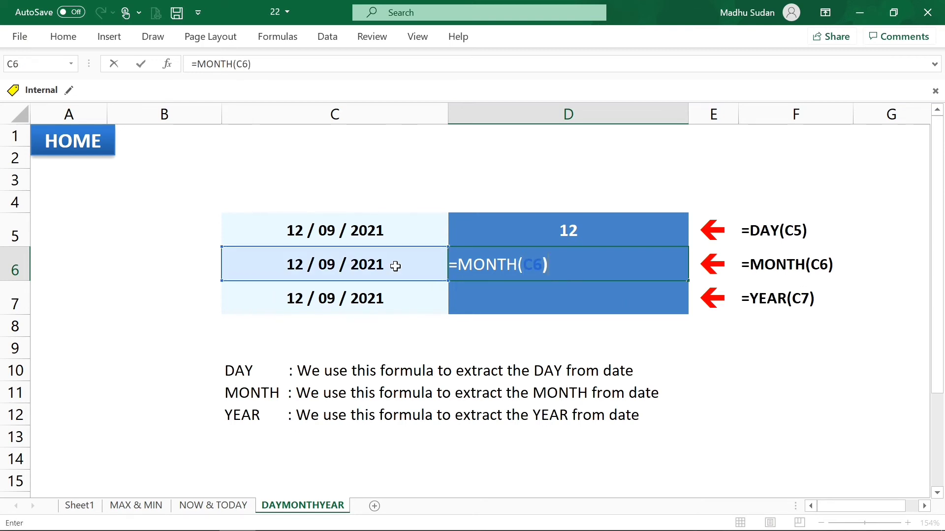
key("Return")
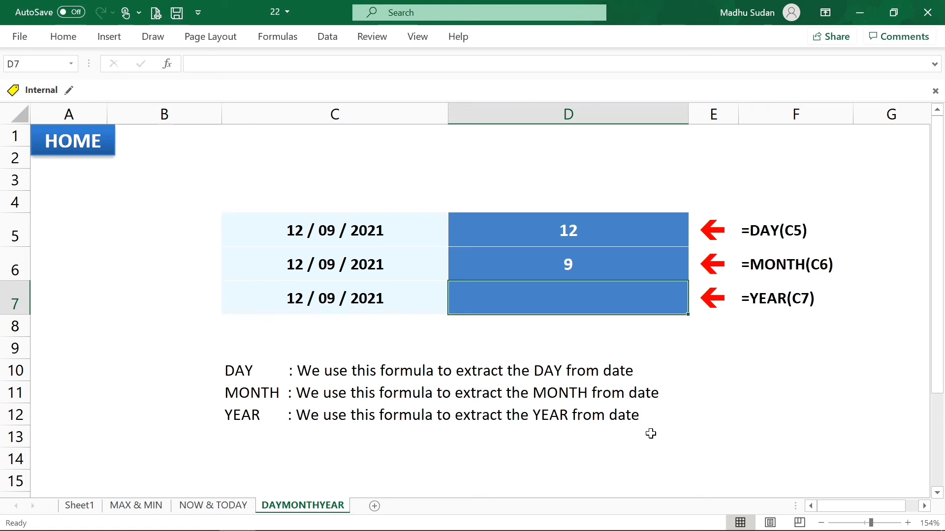
- Enter =YEAR(C7) in cell D7 to extract the year from the date in C7
type("=y")
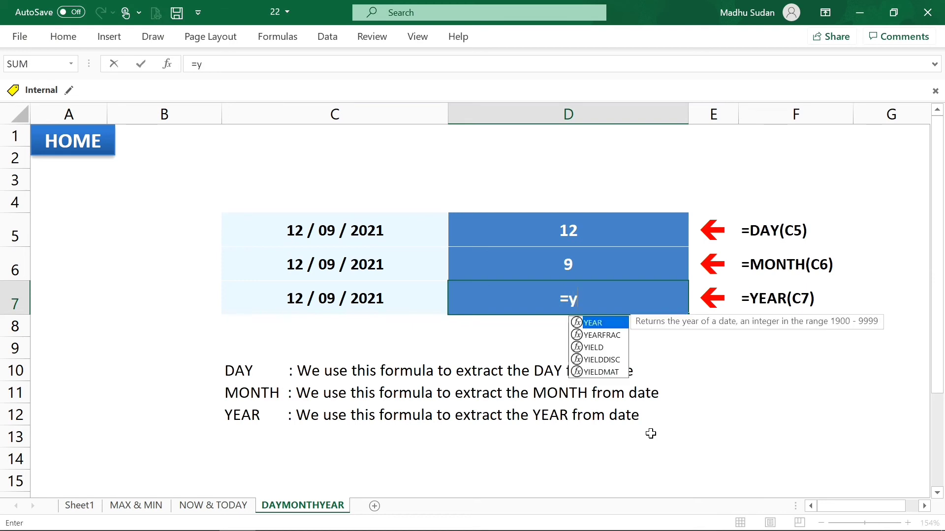
type("ear")
key("Tab")
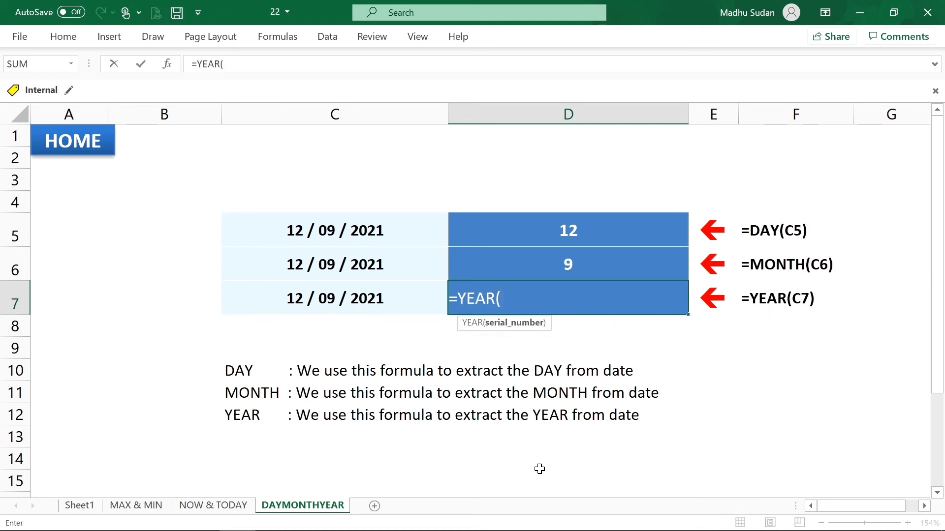
left_click(402, 302)
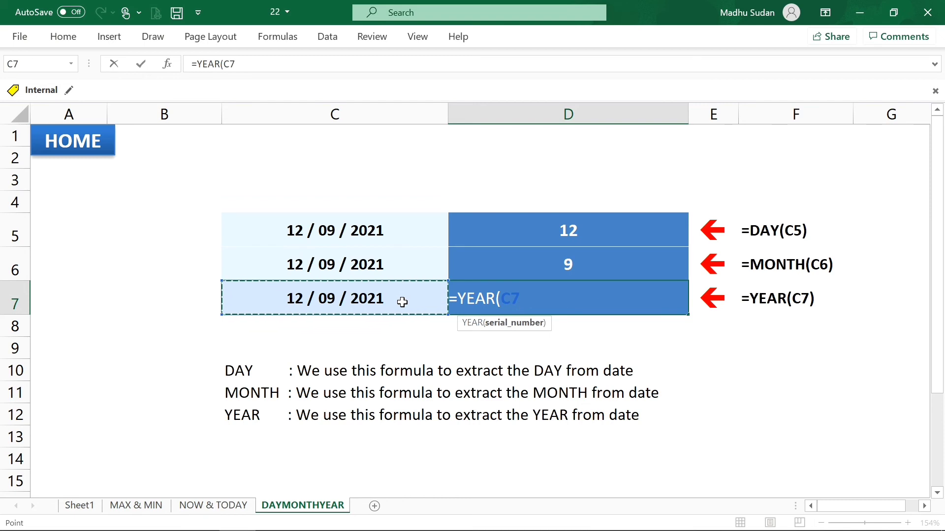
type(")")
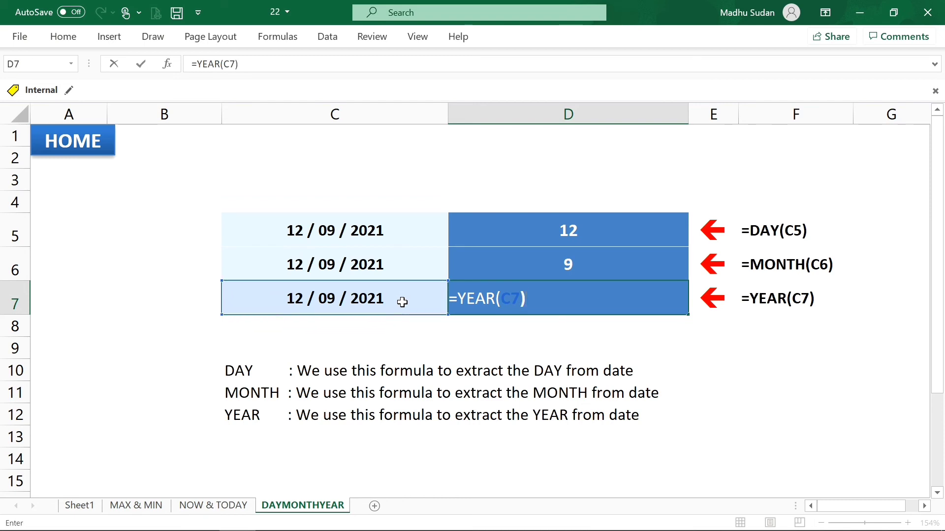
key("Return")
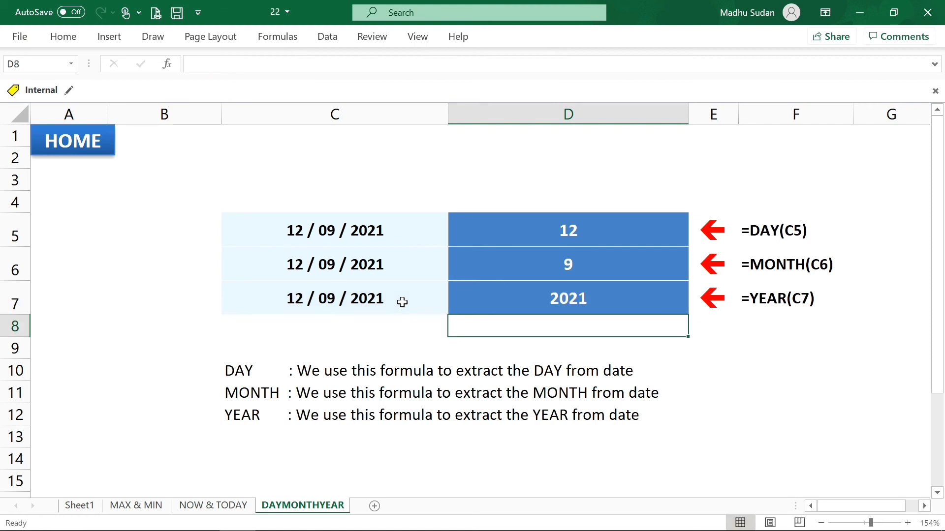
- Review the DAY, MONTH and YEAR results in cells D5 to D7 against the reference formulas in column F
key("Up")
key("Up")
key("Up")
key("Up")
key("Down")
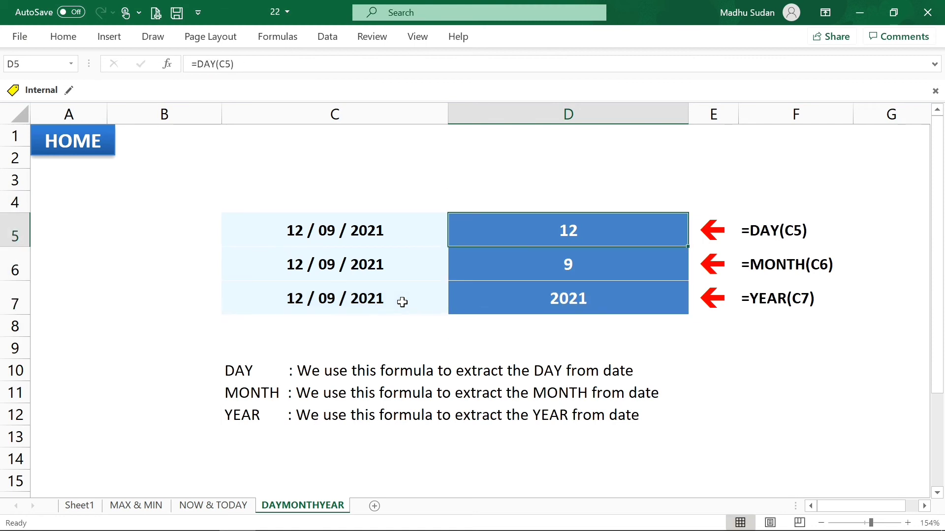
key("Right")
key("Right")
key("Down")
key("Down")
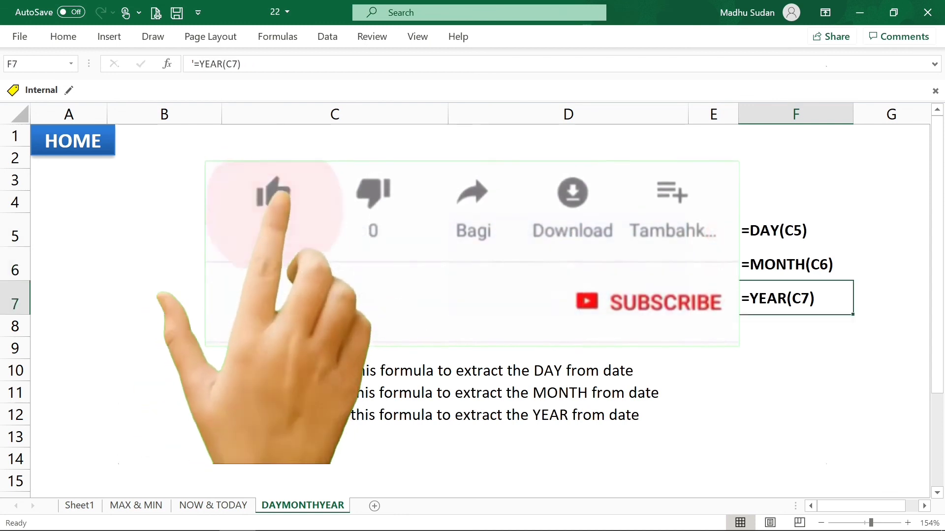
key("Up")
key("Up")
key("Left")
key("Left")
key("Left")
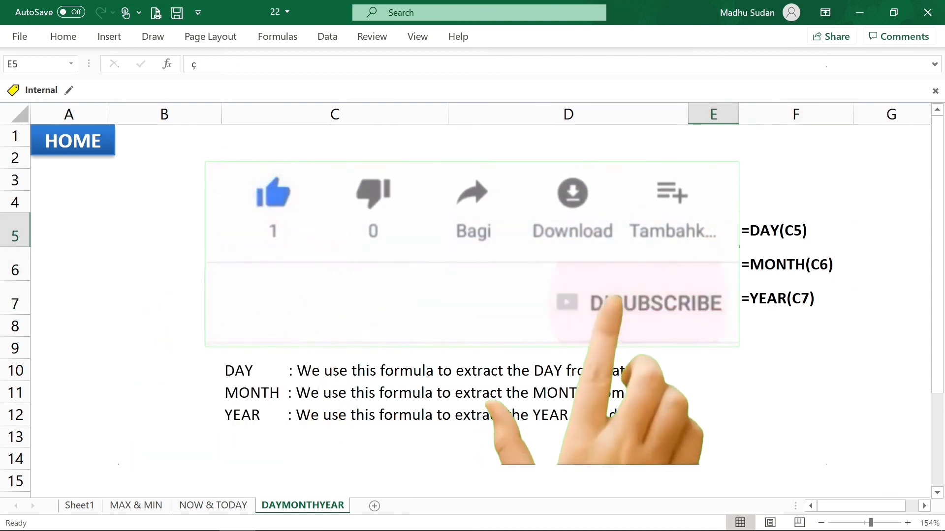
key("Right")
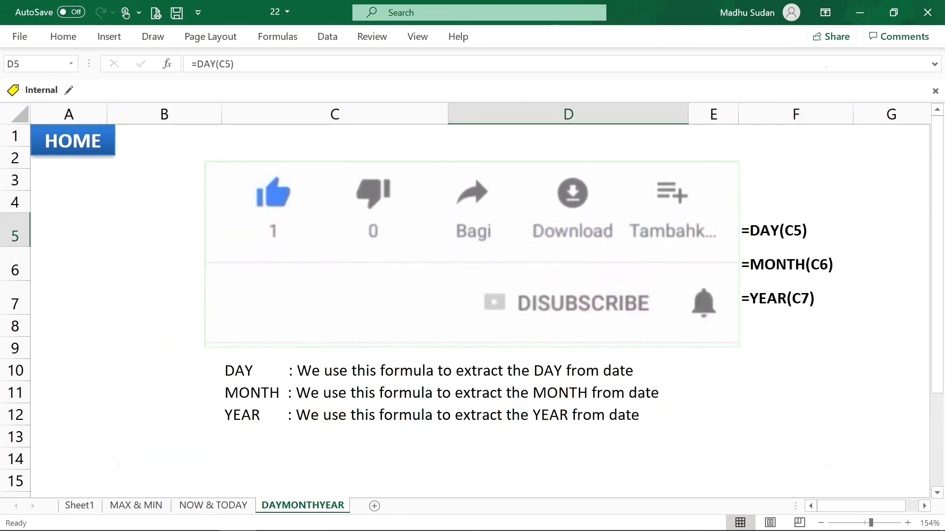
key("Down")
key("Down")
key("Up")
key("Down")
key("Down")
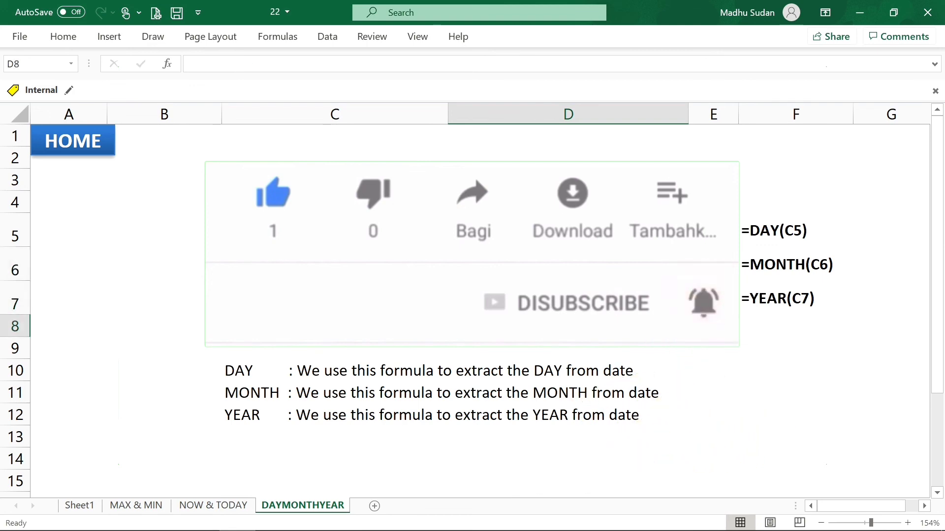
key("Up")
key("Up")
key("Up")
key("Up")
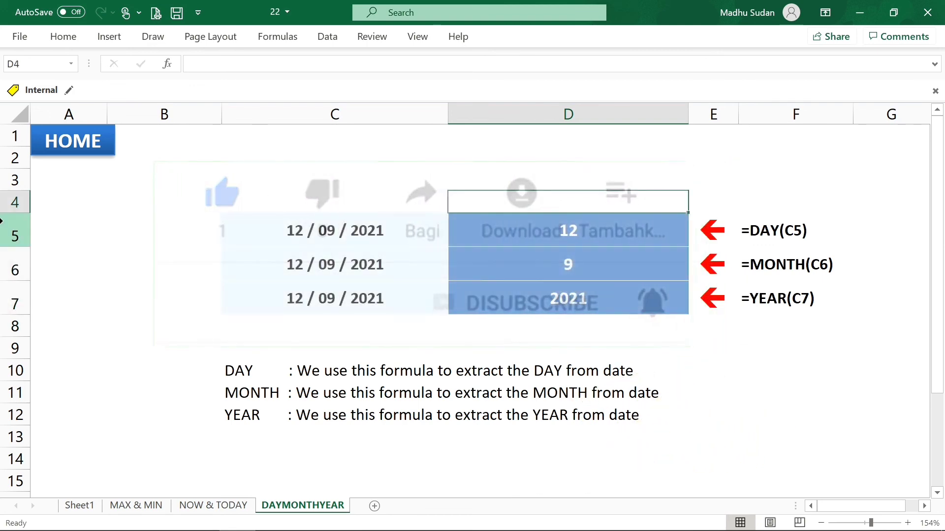